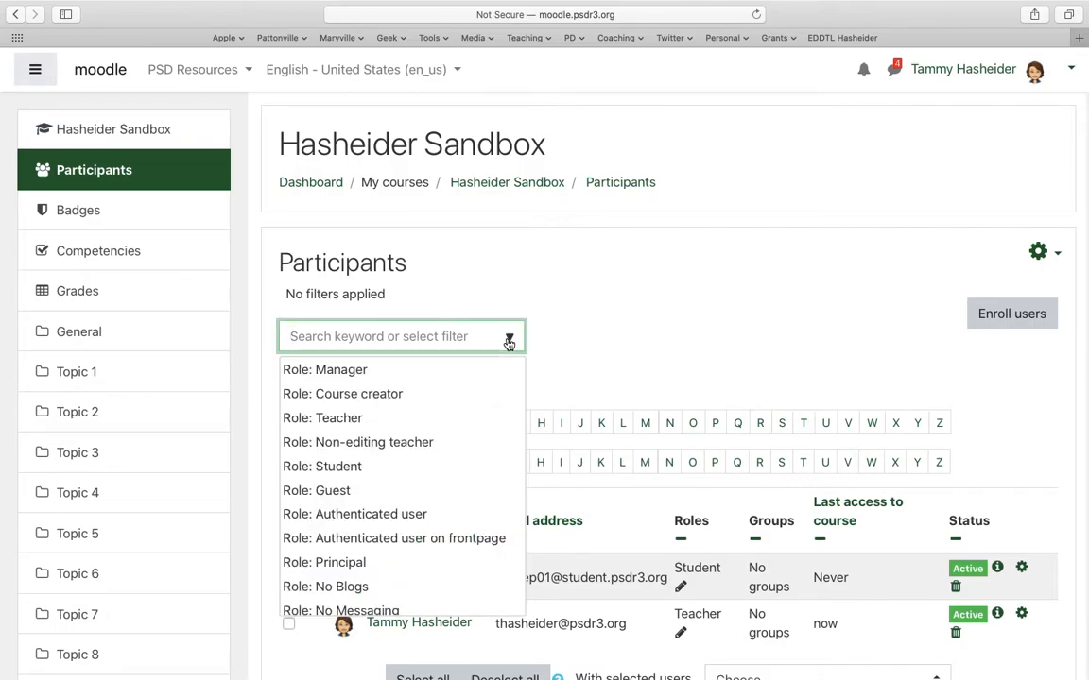
- Leave the participants list, open the sandbox course's edit settings page, and expand all of its sections
left_click(586, 351)
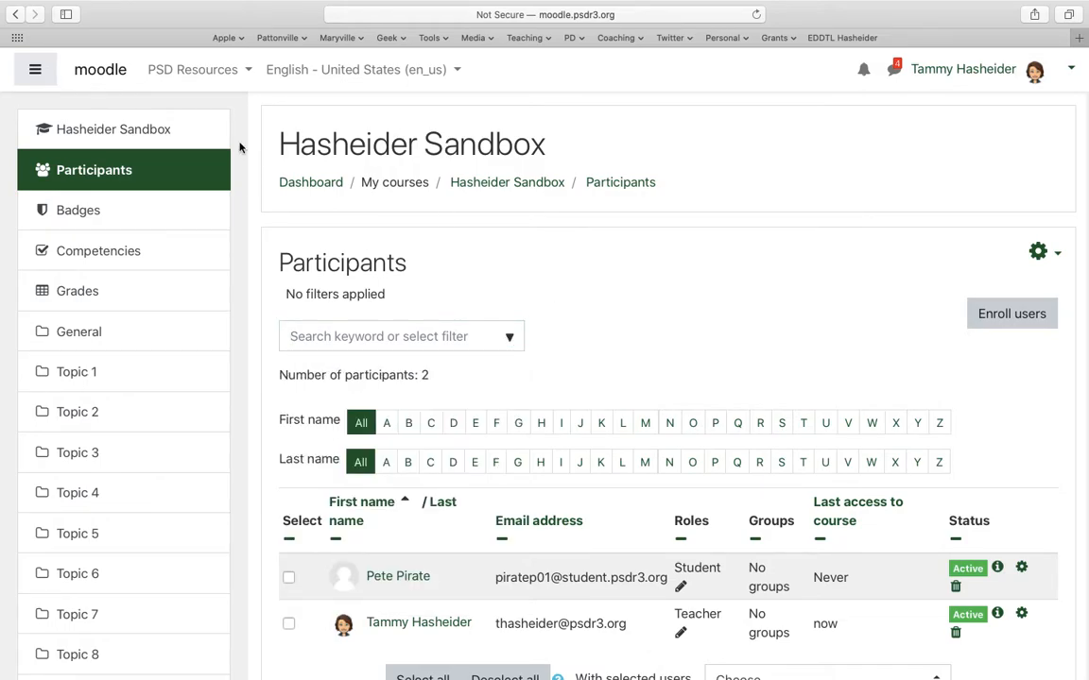
left_click(504, 182)
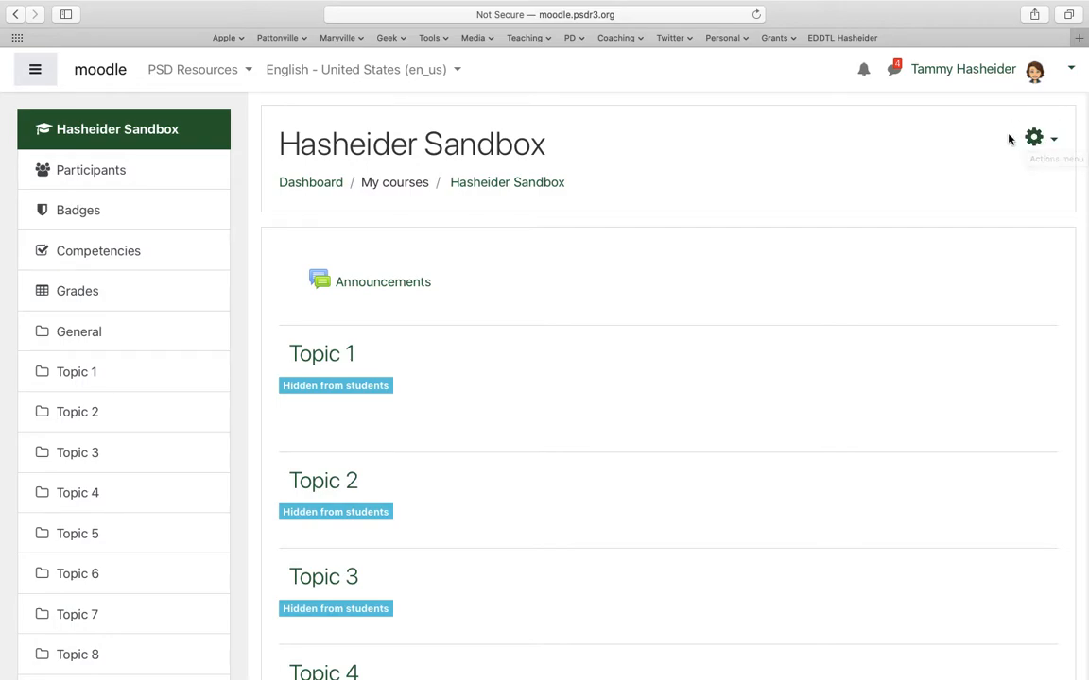
left_click(1039, 139)
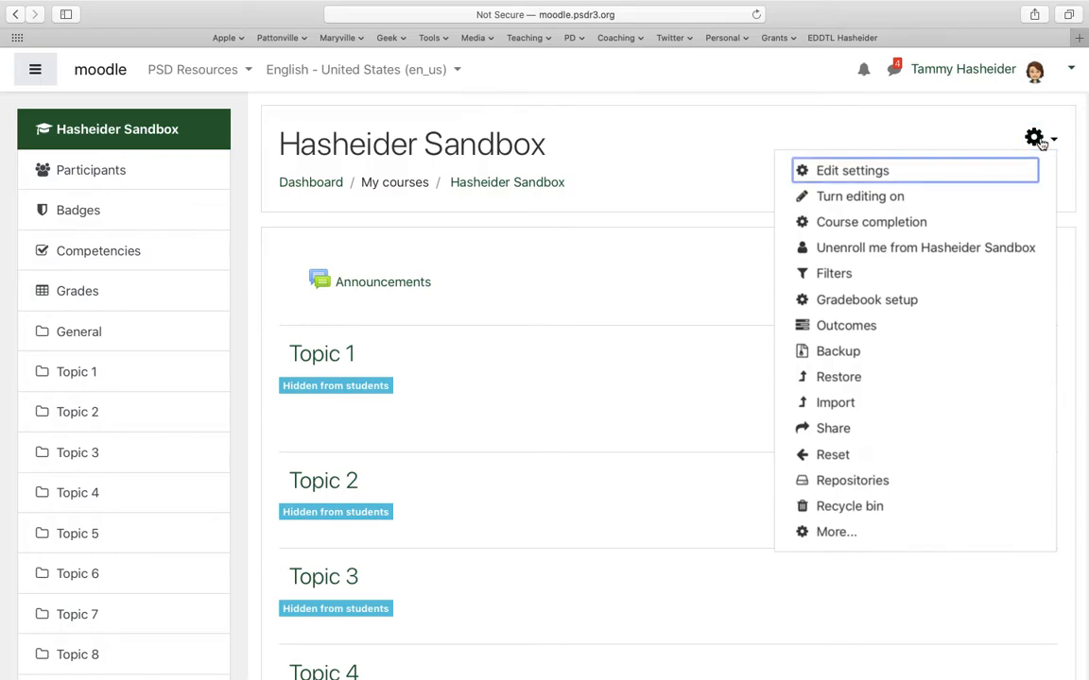
left_click(848, 178)
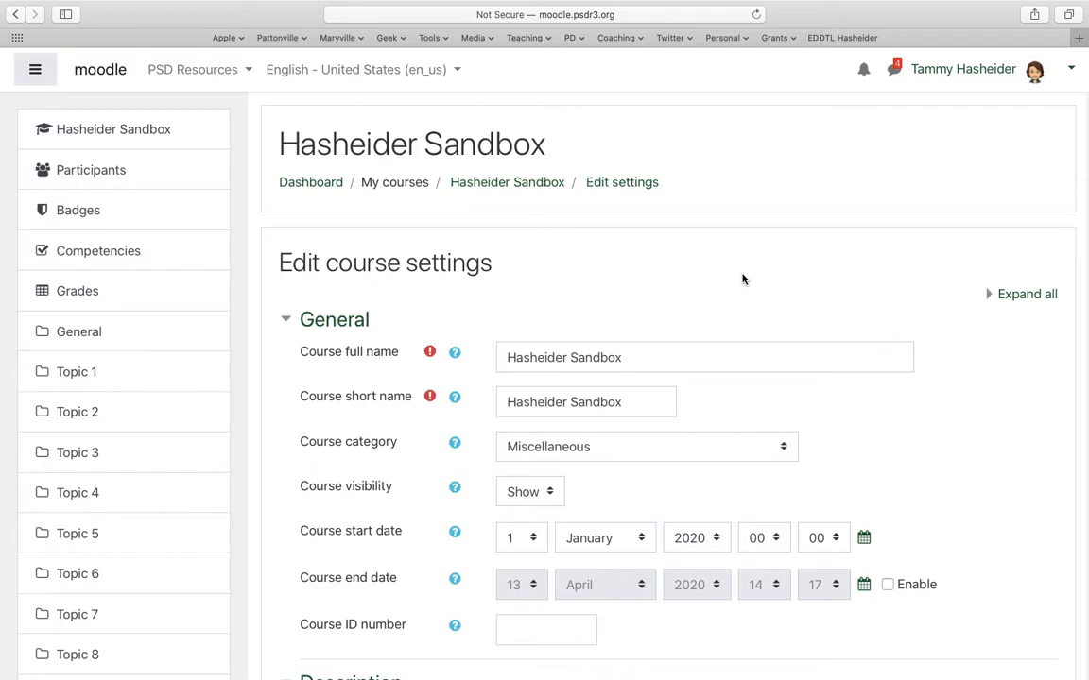
left_click(1010, 297)
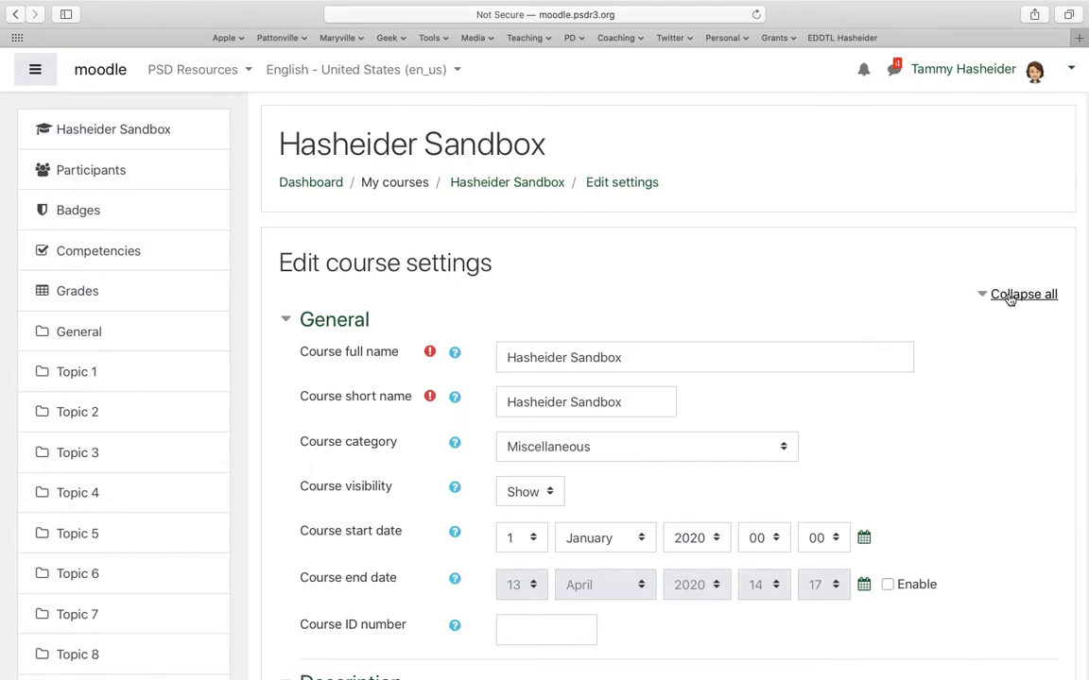
- Review the course's General and Description settings, from the full name to the ID number, summary and image
left_click(626, 357)
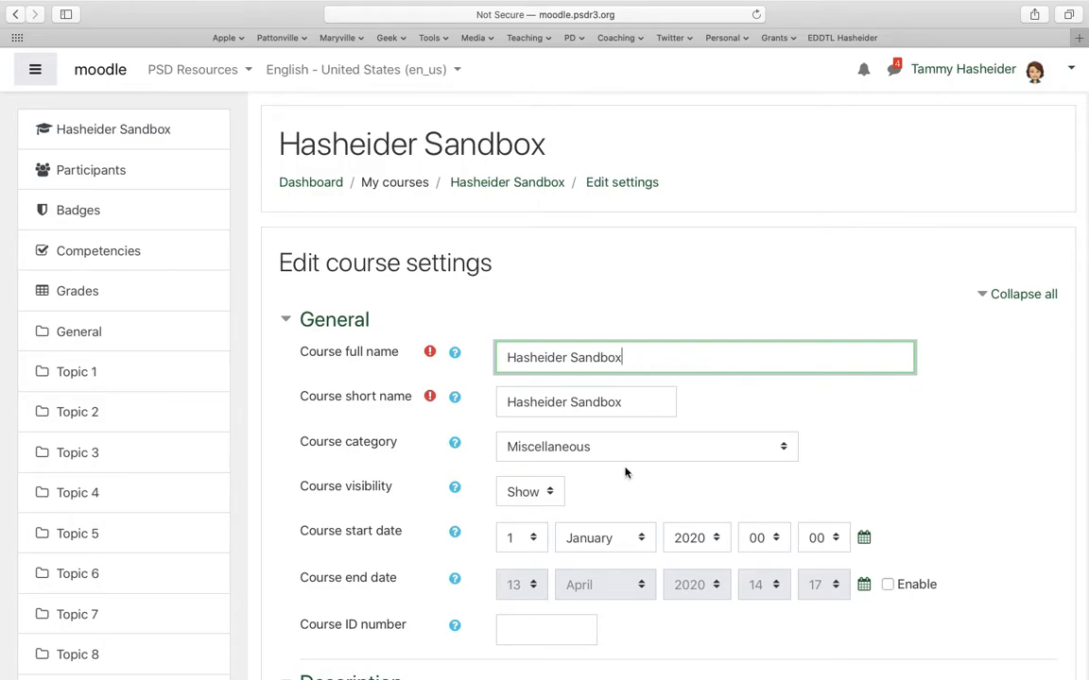
scroll(523, 512, "down", 3)
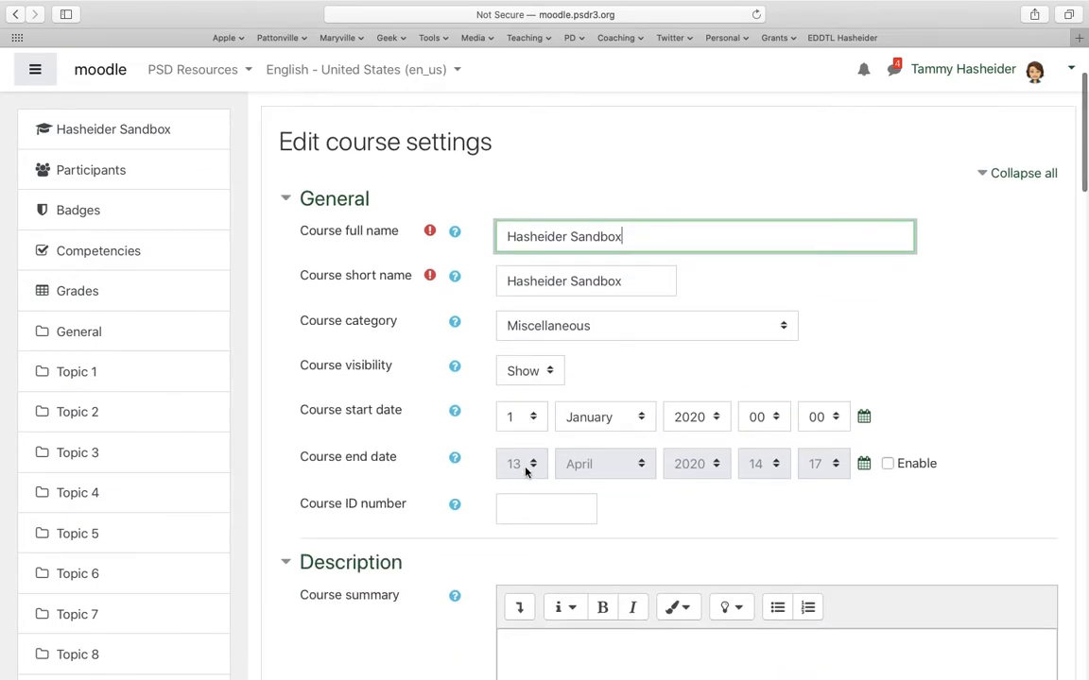
scroll(526, 472, "down", 2)
left_click(563, 423)
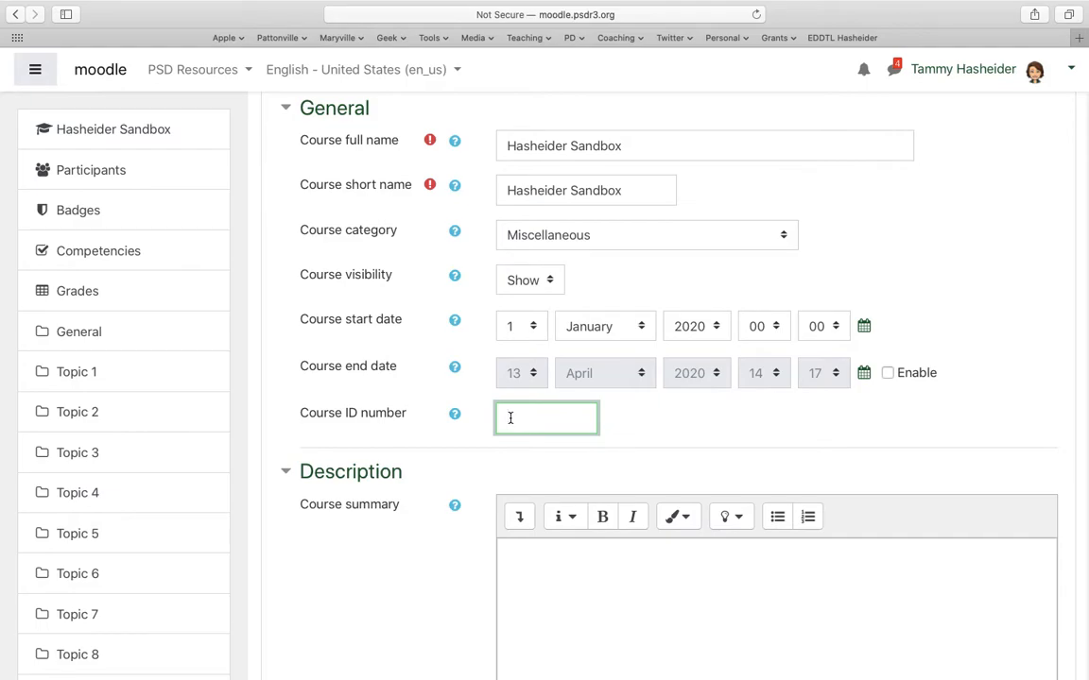
scroll(452, 458, "down", 10)
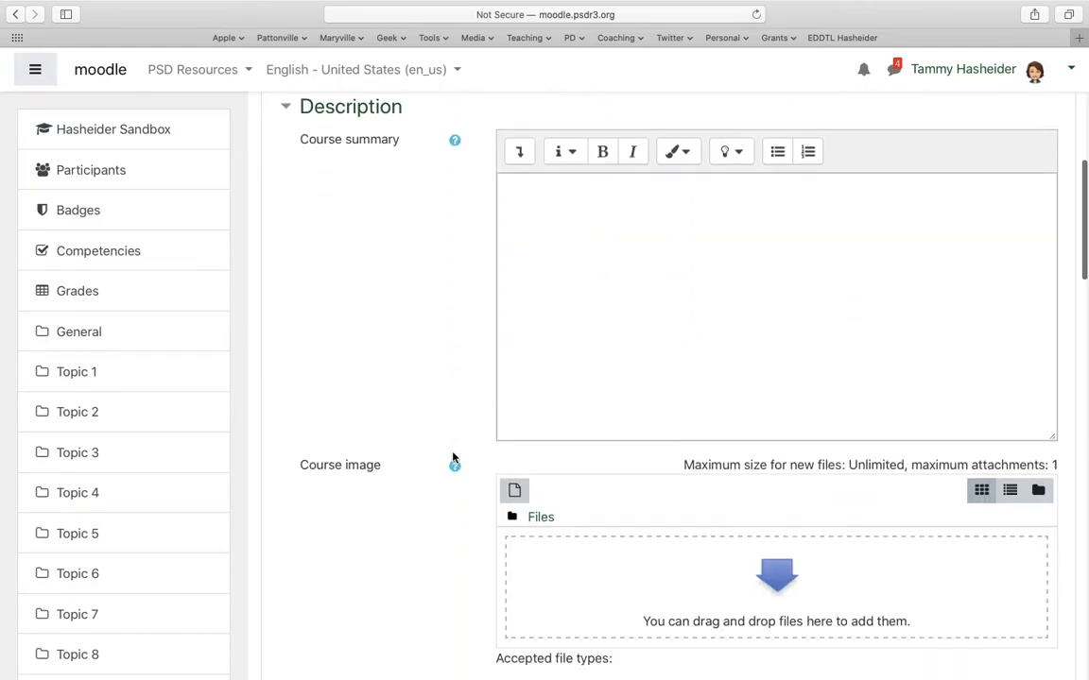
scroll(453, 457, "down", 5)
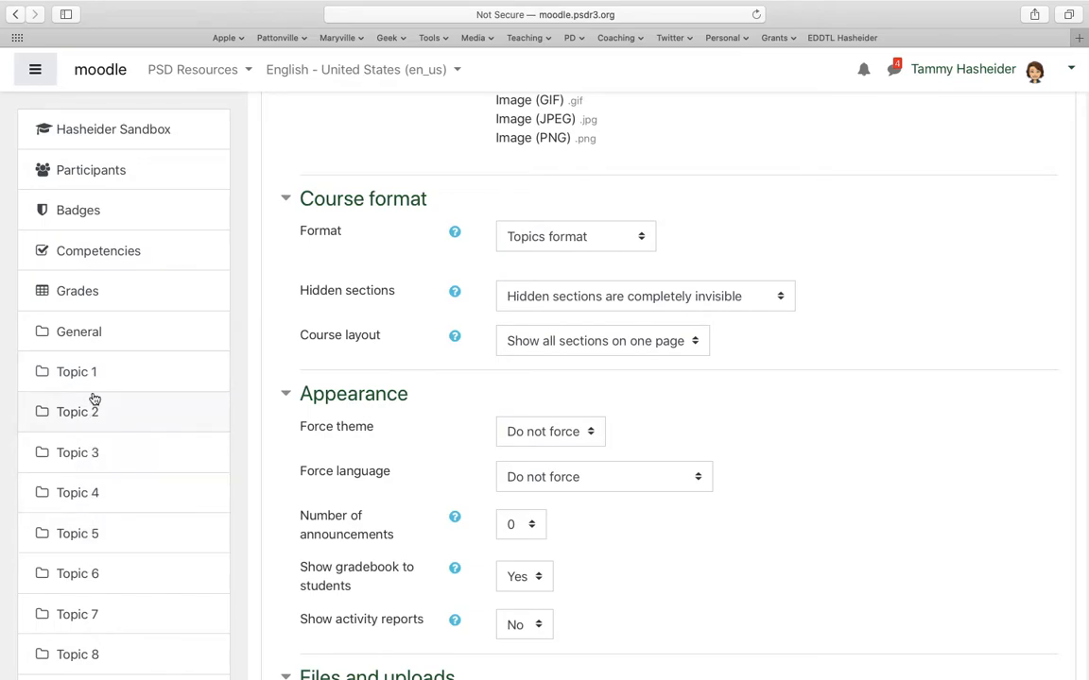
- Check the hidden sections and course layout choices, keeping hidden sections completely invisible and all sections on one page
left_click(727, 307)
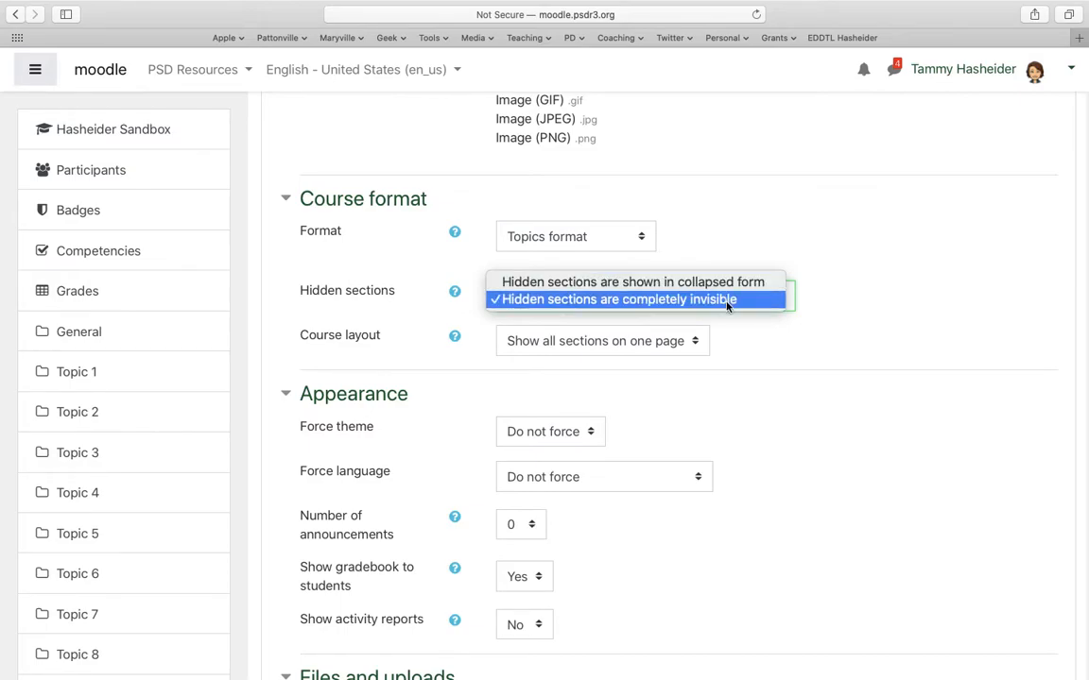
left_click(704, 353)
left_click(695, 349)
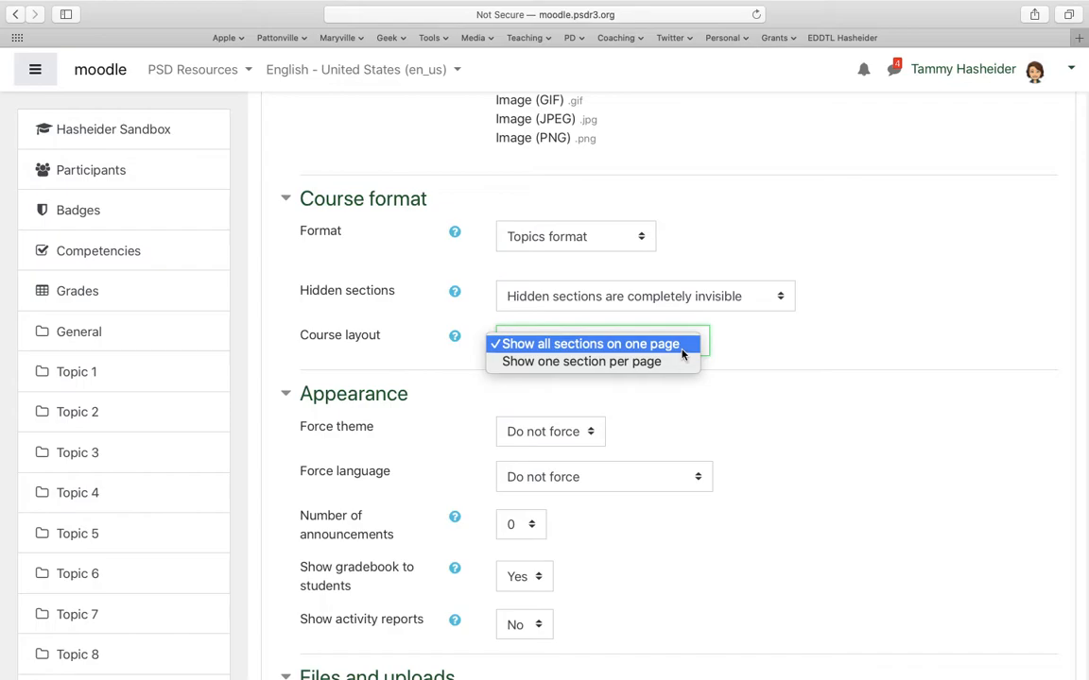
left_click(681, 350)
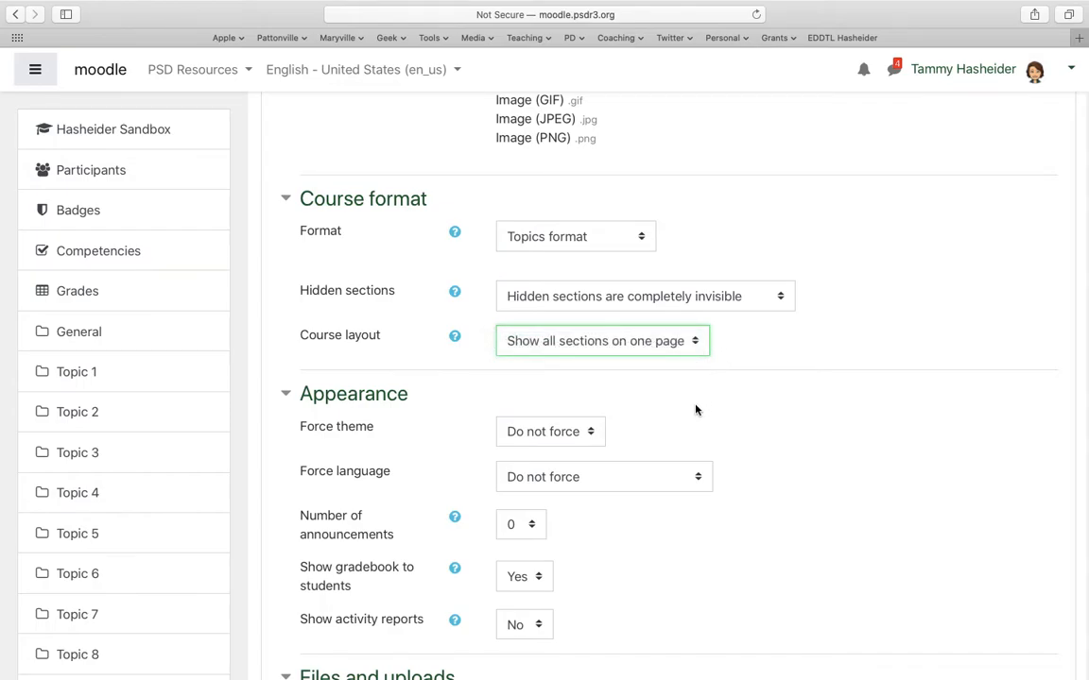
- Set the course's group mode to Separate groups
scroll(698, 409, "down", 3)
scroll(696, 409, "down", 5)
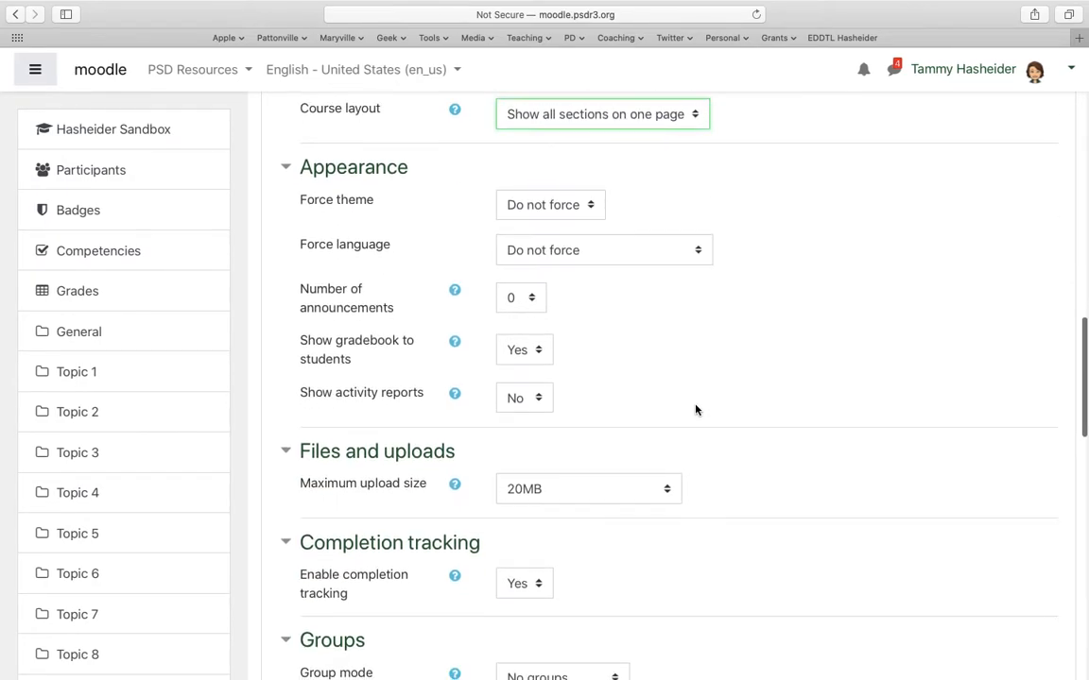
scroll(696, 409, "down", 2)
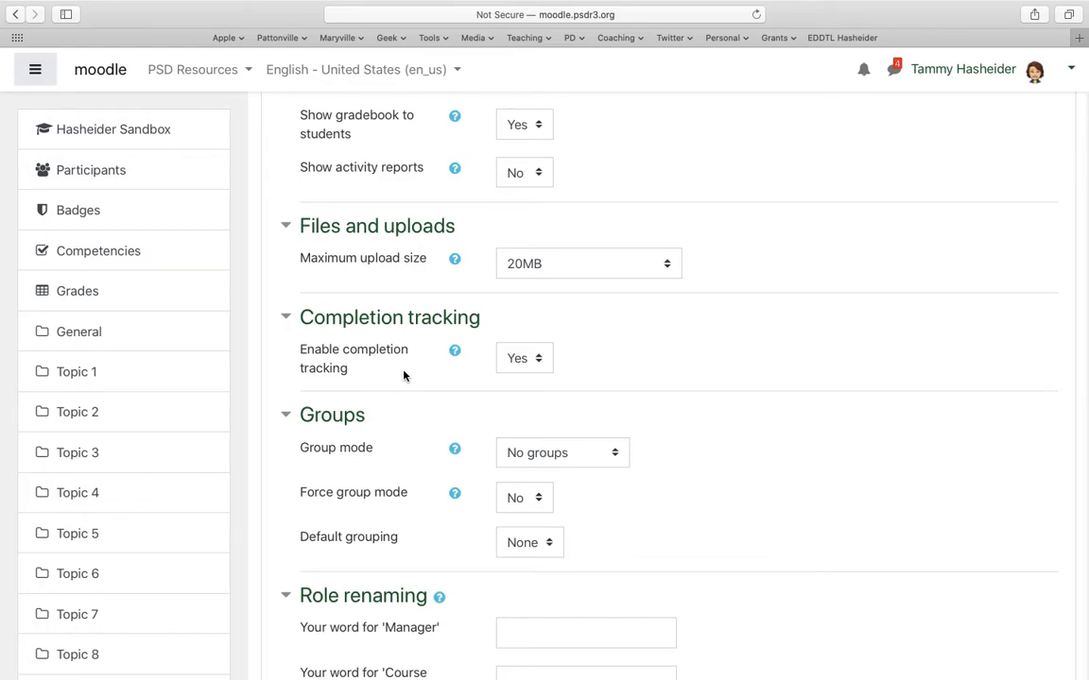
scroll(404, 377, "down", 2)
left_click(531, 375)
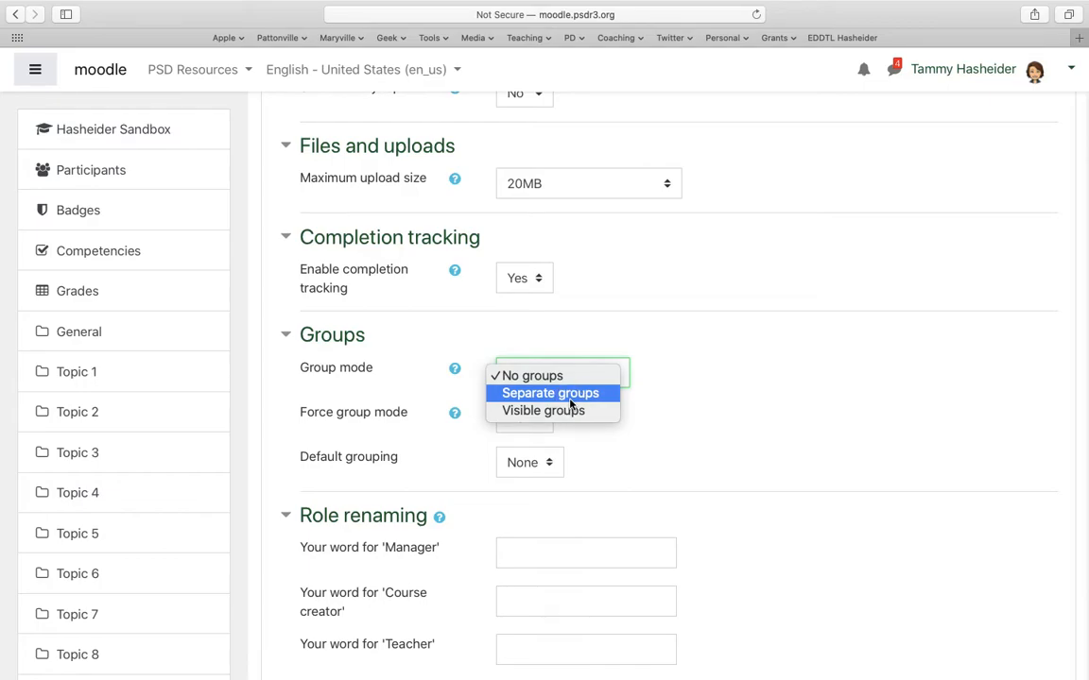
left_click(569, 393)
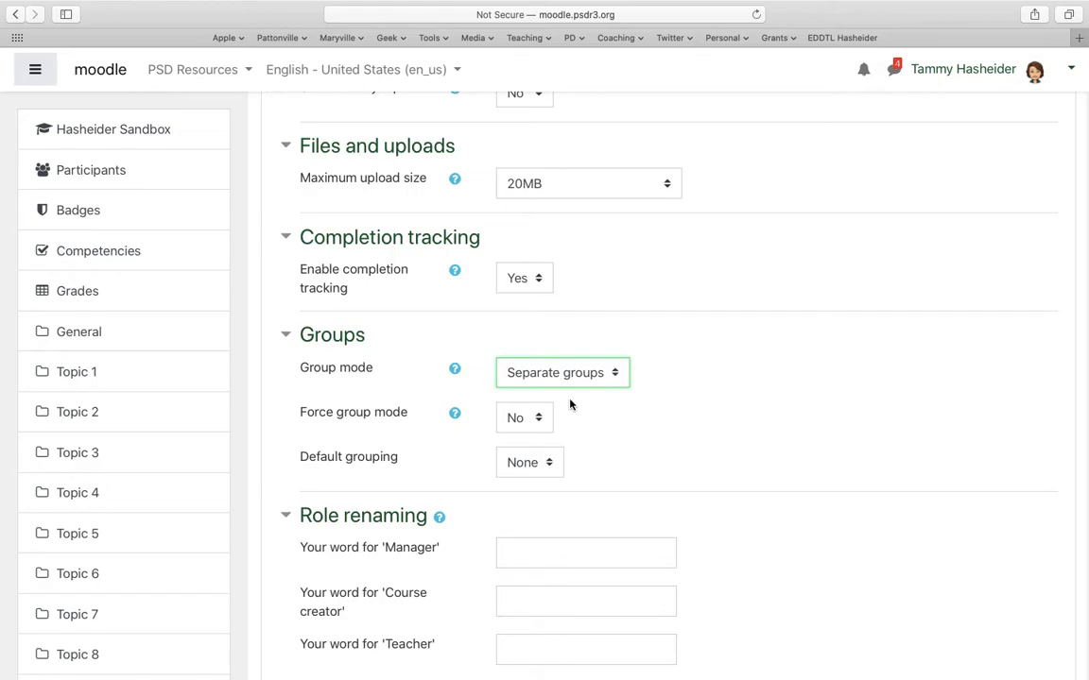
- Examine the remaining course settings, the available course format choices and the course start date, keeping the Topics format
scroll(631, 462, "down", 10)
scroll(631, 459, "down", 5)
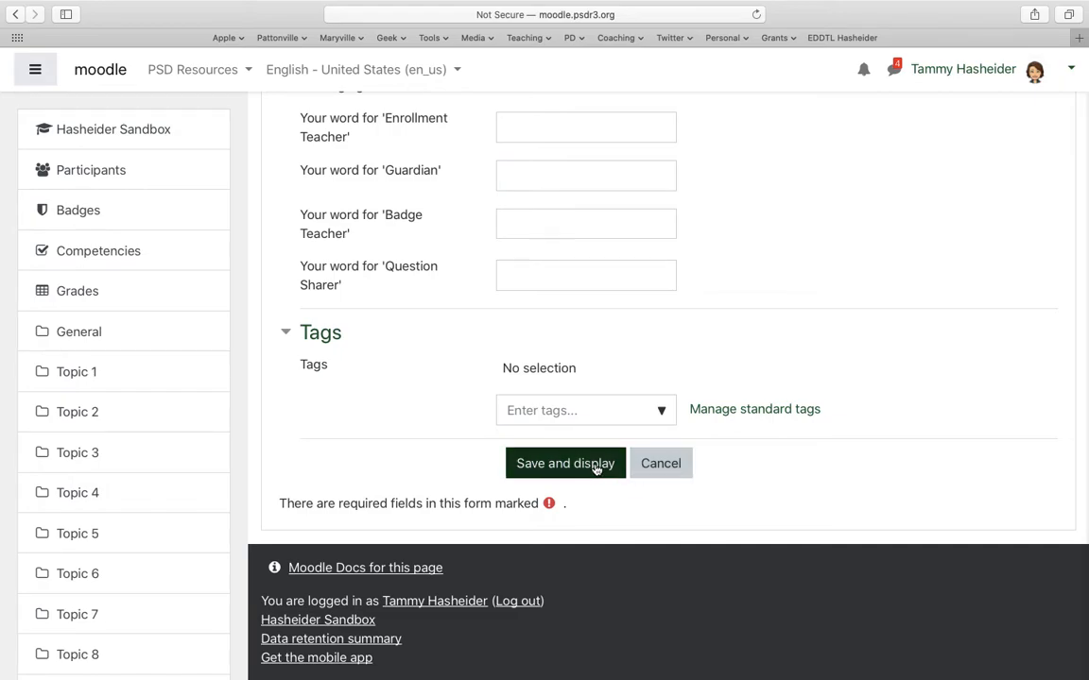
scroll(596, 467, "up", 15)
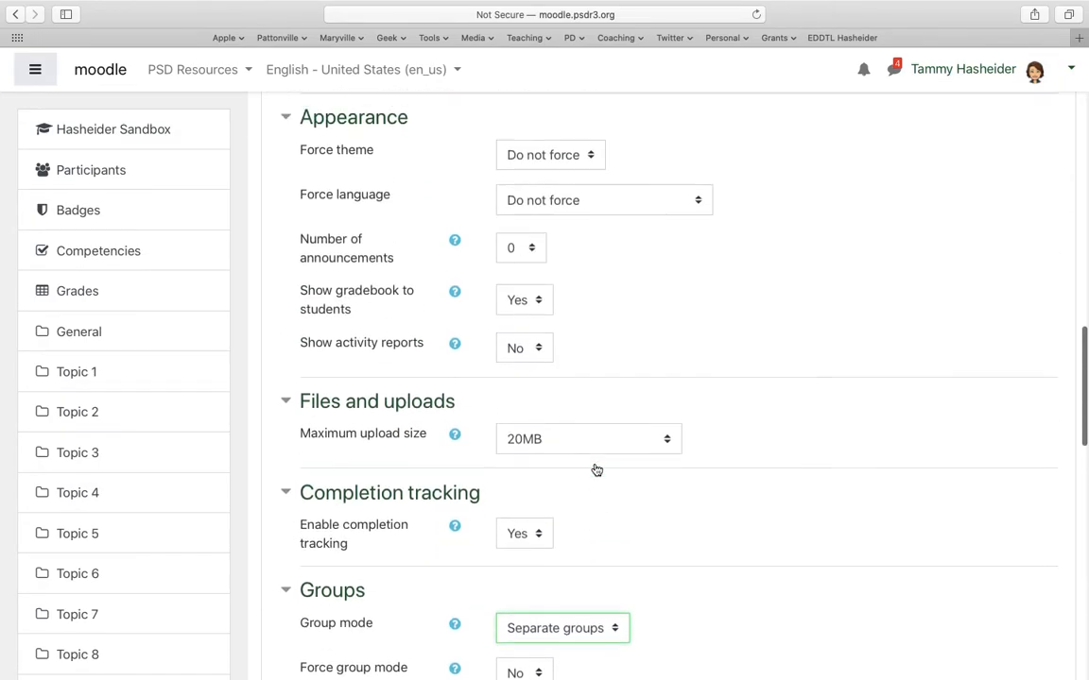
scroll(595, 467, "up", 5)
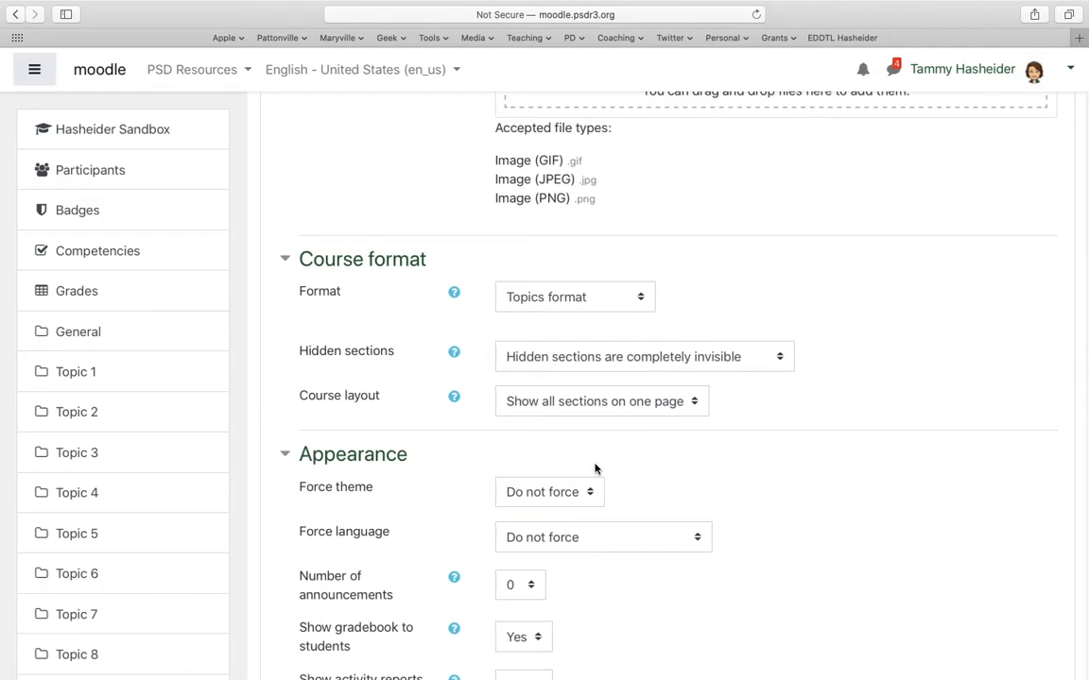
left_click(629, 301)
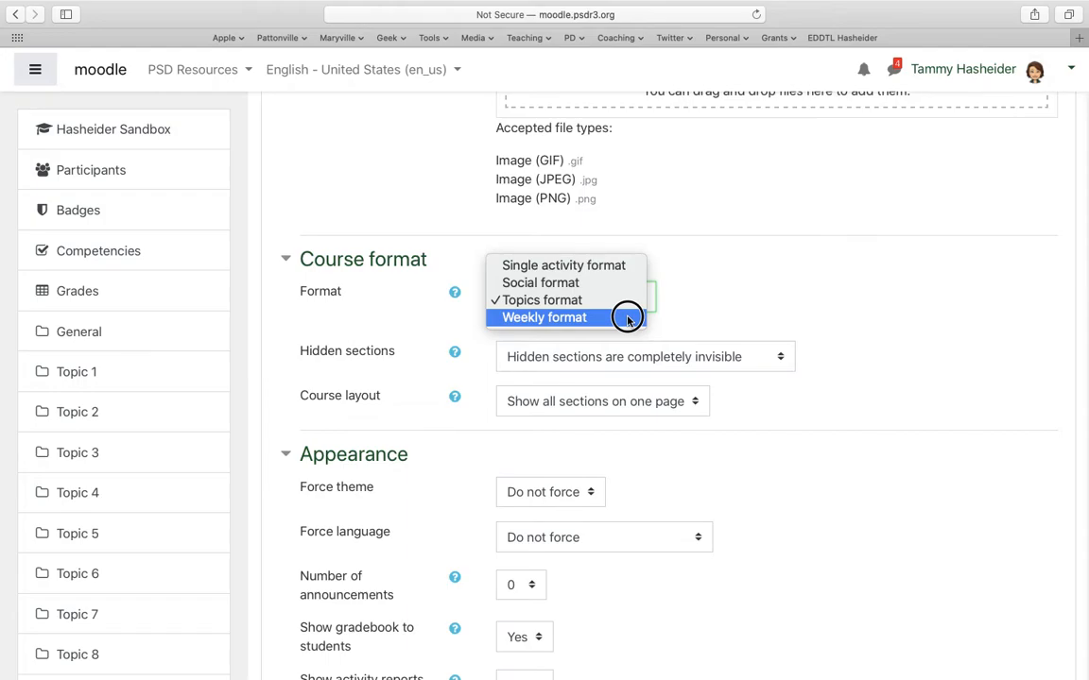
left_click(724, 306)
scroll(726, 305, "up", 10)
scroll(726, 305, "up", 3)
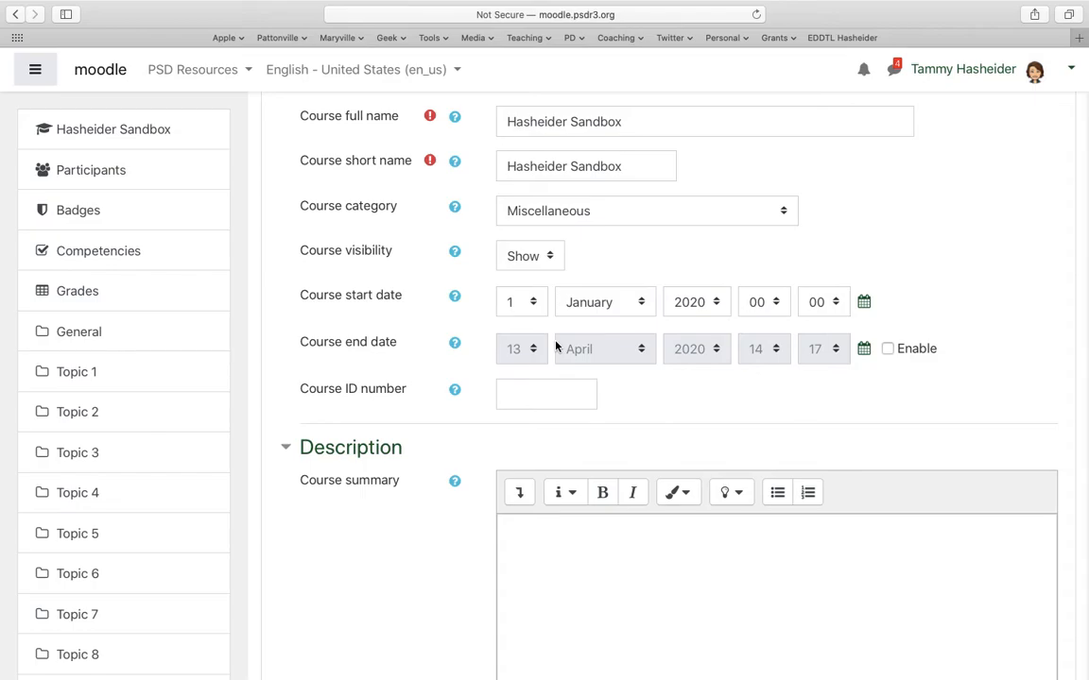
scroll(558, 347, "down", 10)
left_click(535, 401)
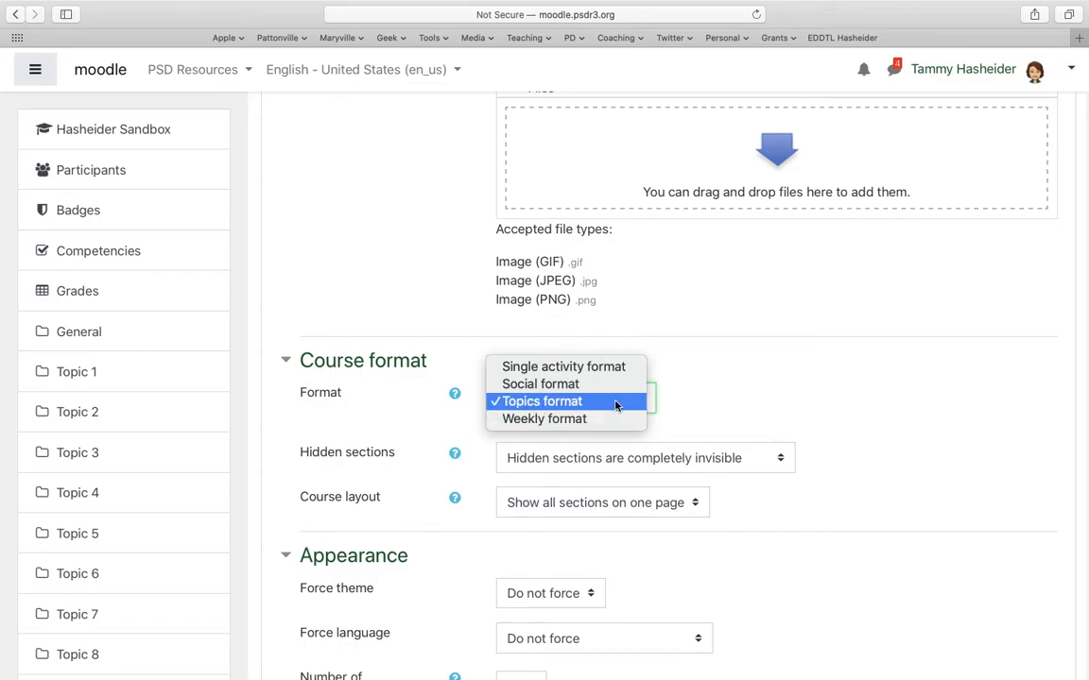
left_click(754, 402)
- Save and display the course settings, and turn editing on for the course page
scroll(750, 399, "down", 15)
left_click(558, 478)
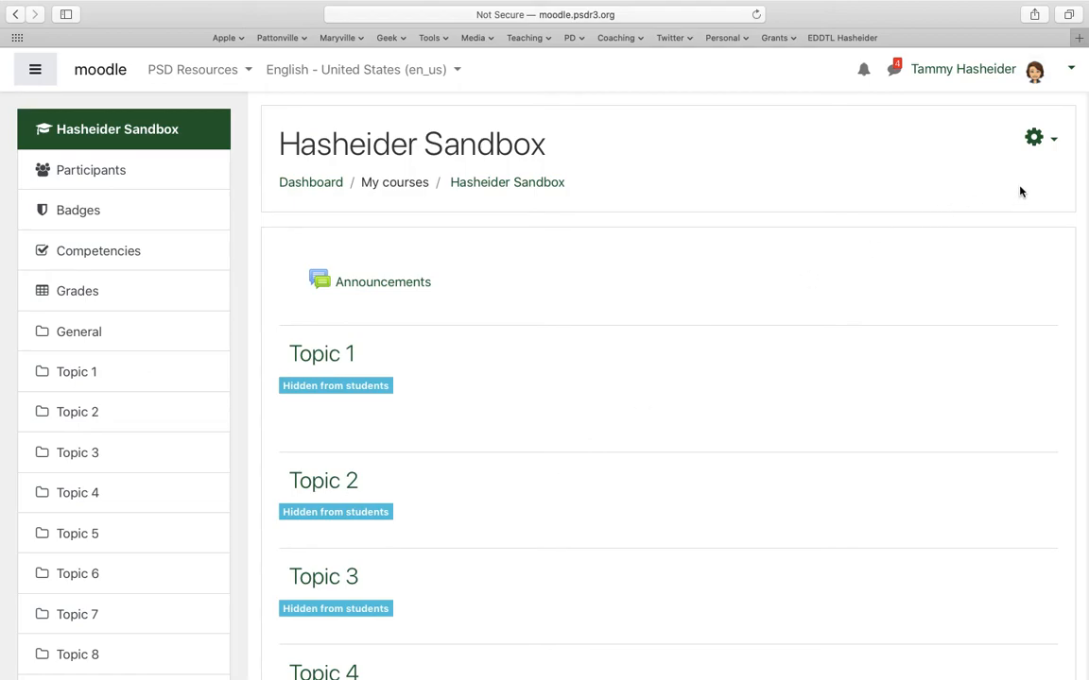
left_click(1035, 140)
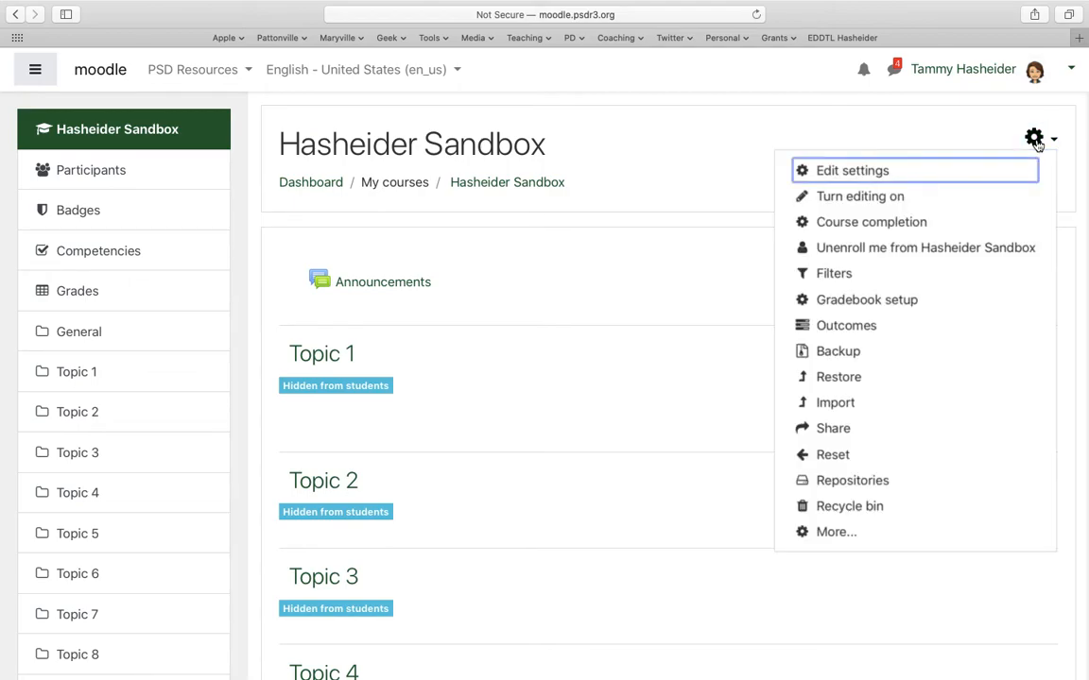
left_click(886, 198)
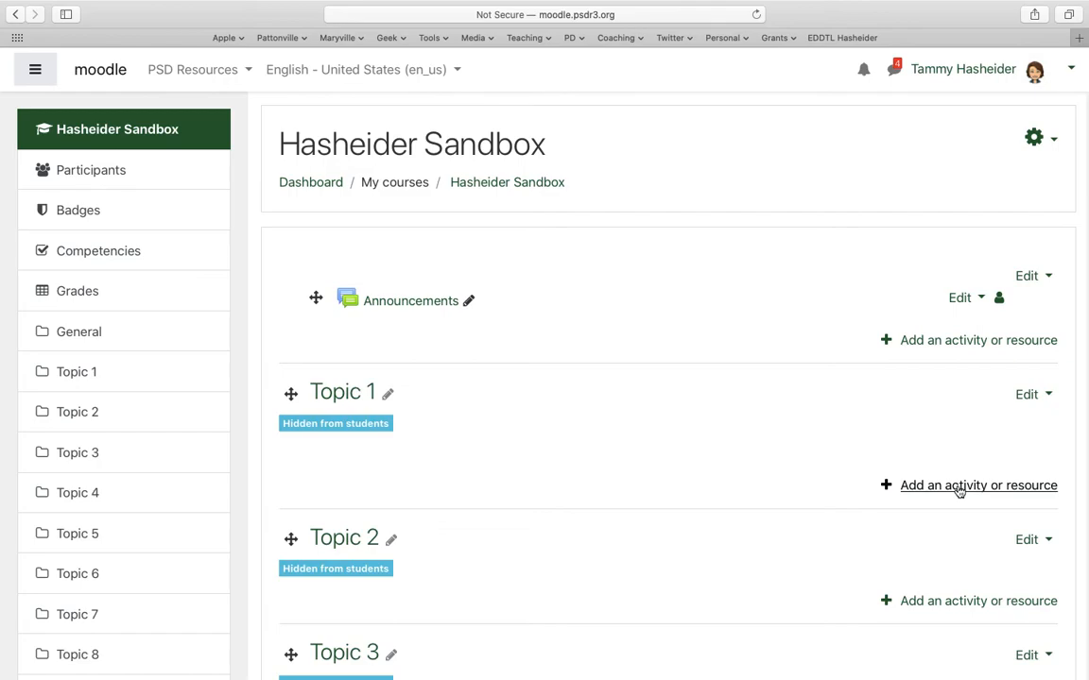
- Rename the Topic 1 section as "Unit 1"
left_click(388, 394)
type("Unit 1")
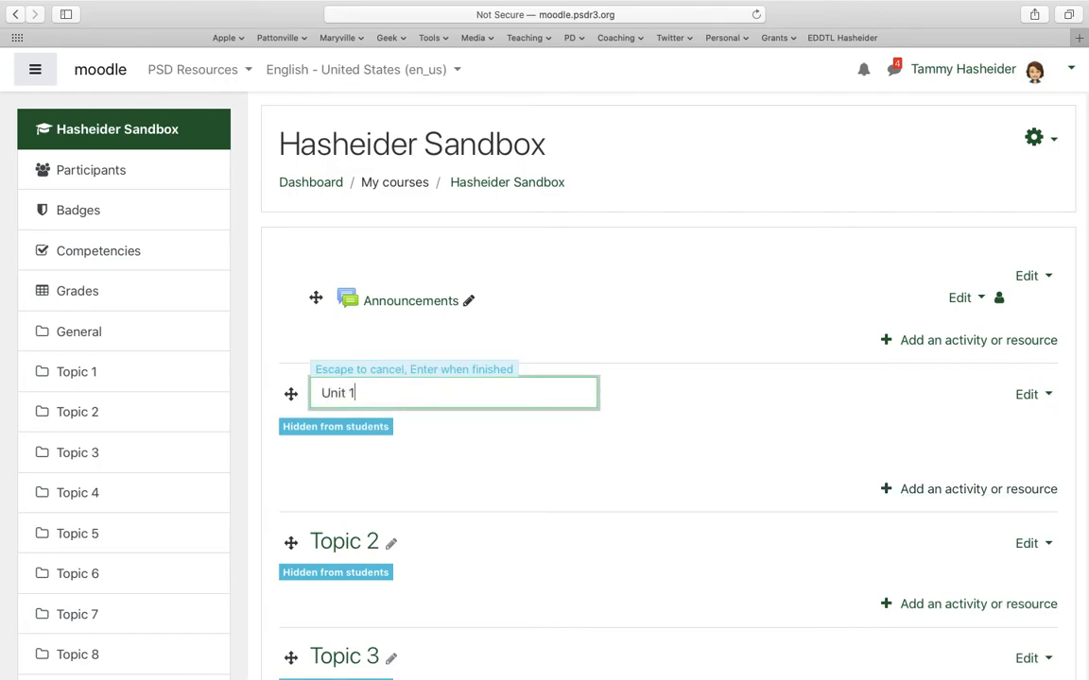
key("Return")
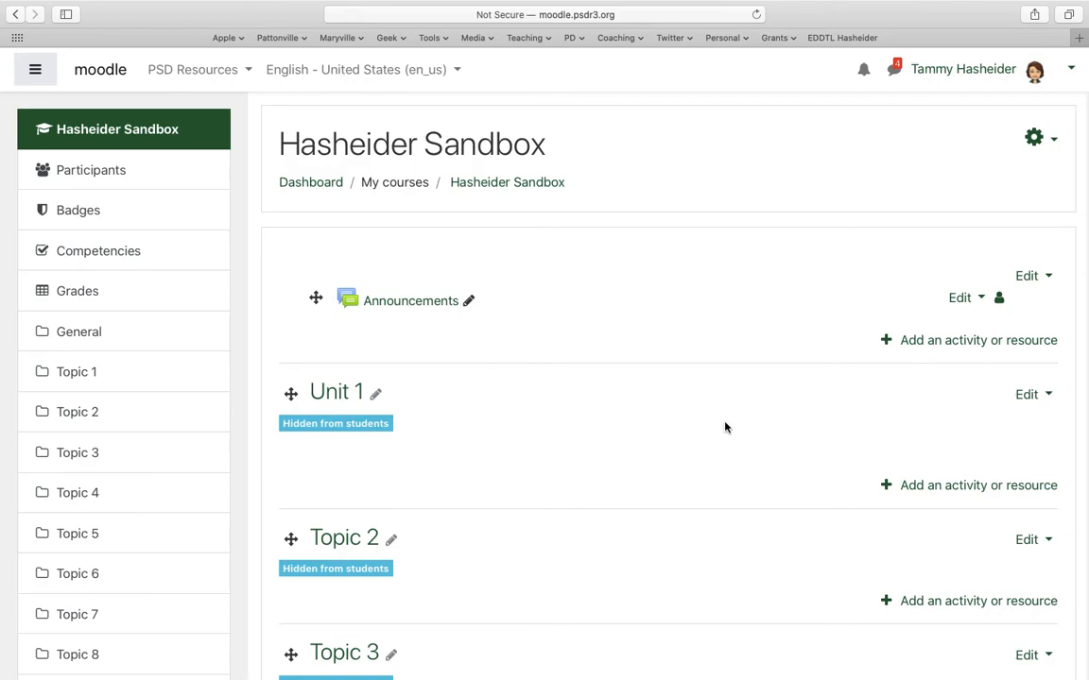
- Look through the activities and resources that can be added to Unit 1, and close the chooser without adding any
scroll(724, 427, "down", 2)
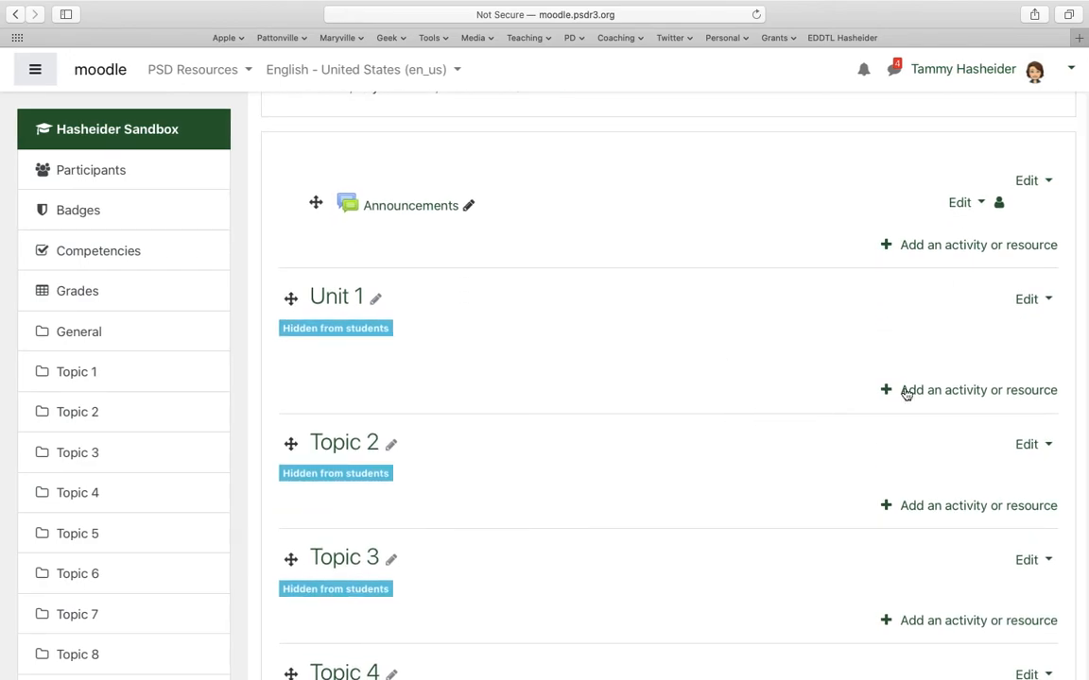
left_click(934, 399)
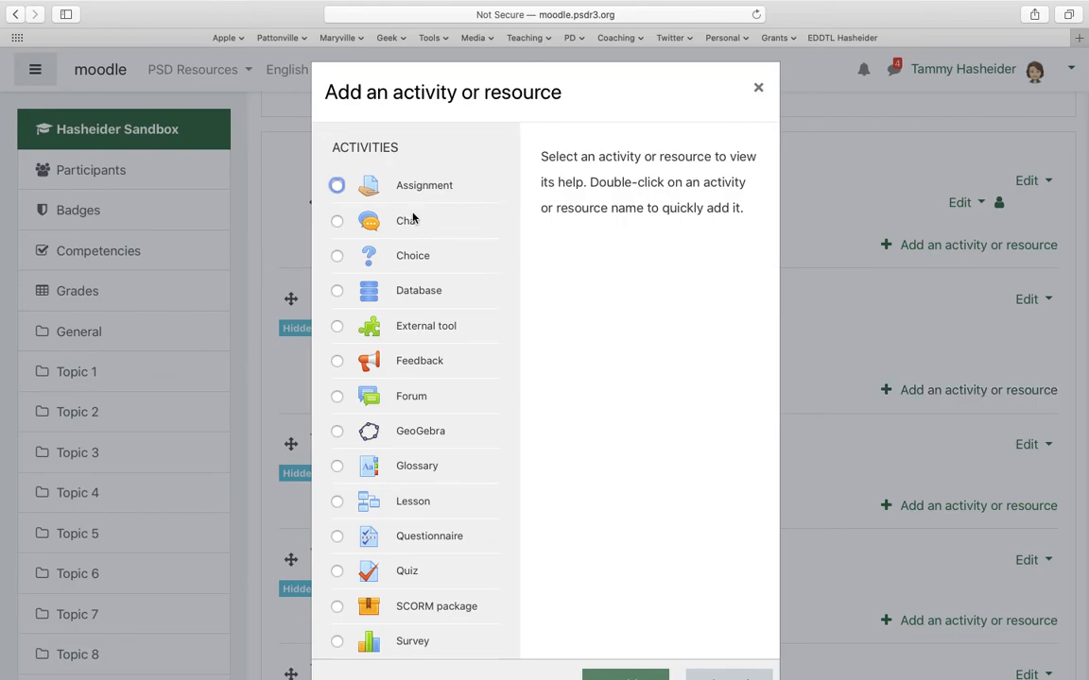
scroll(395, 443, "down", 5)
scroll(395, 442, "down", 5)
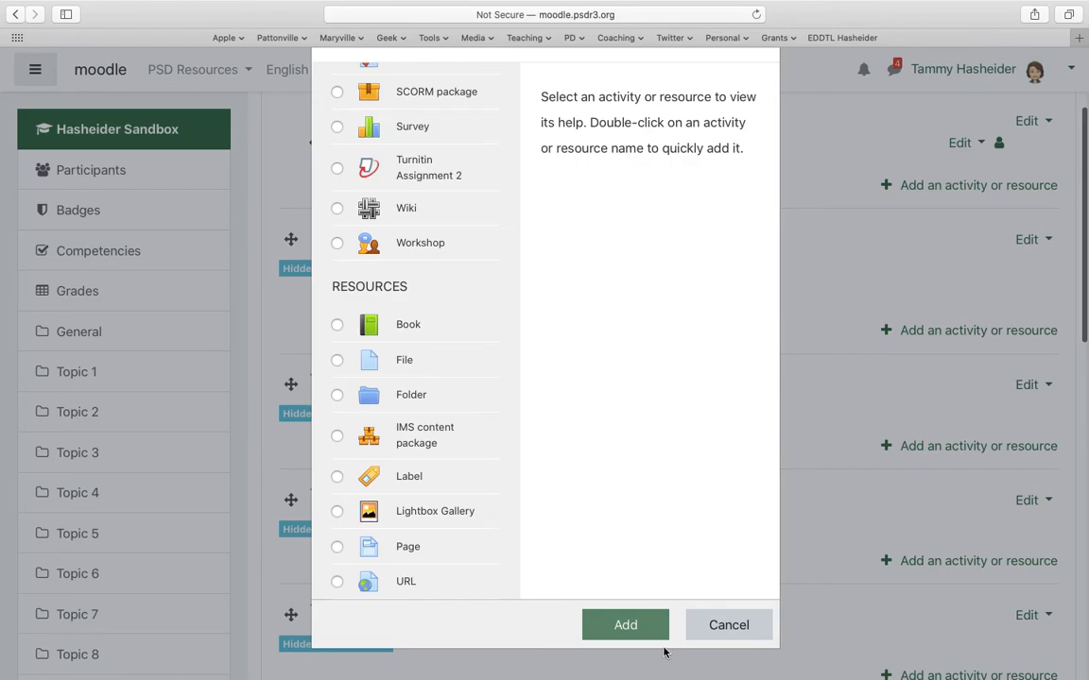
left_click(718, 627)
- View the edit options available for the Announcements forum, and dismiss them without choosing any
scroll(719, 630, "up", 3)
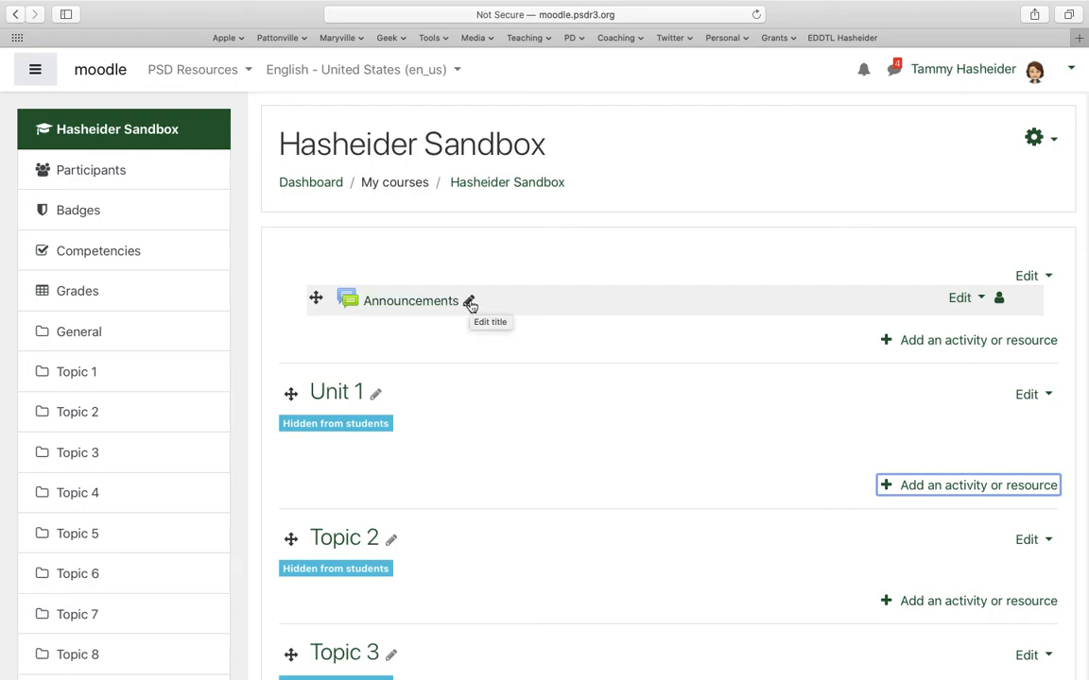
left_click(974, 302)
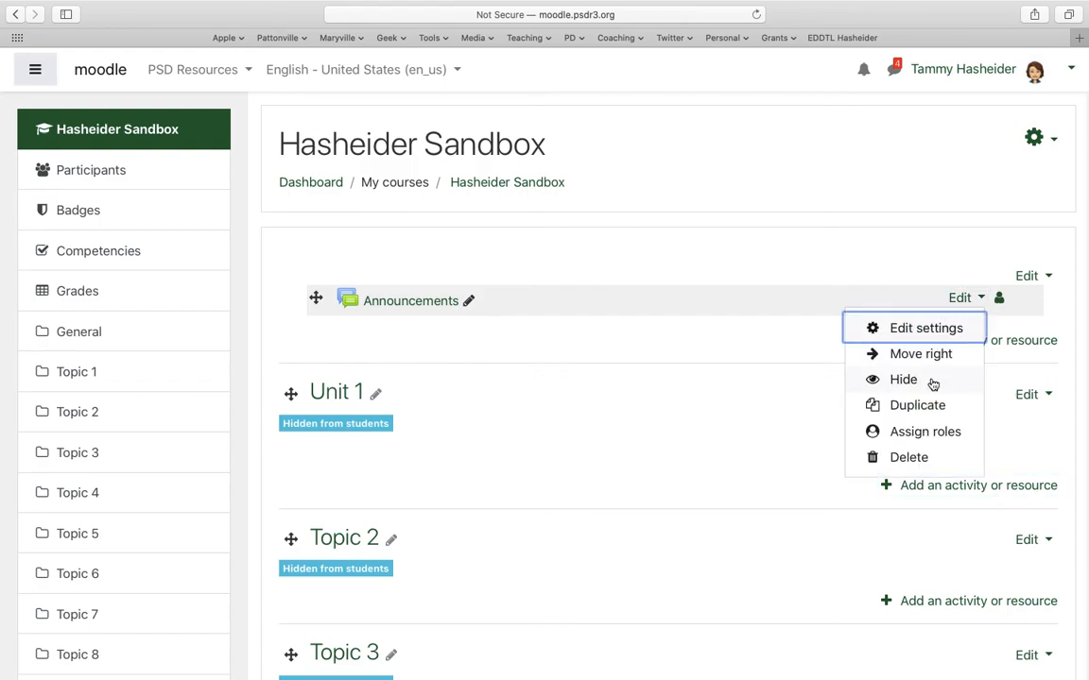
key("Escape")
- Make the Unit 1 section visible to students
scroll(761, 456, "down", 3)
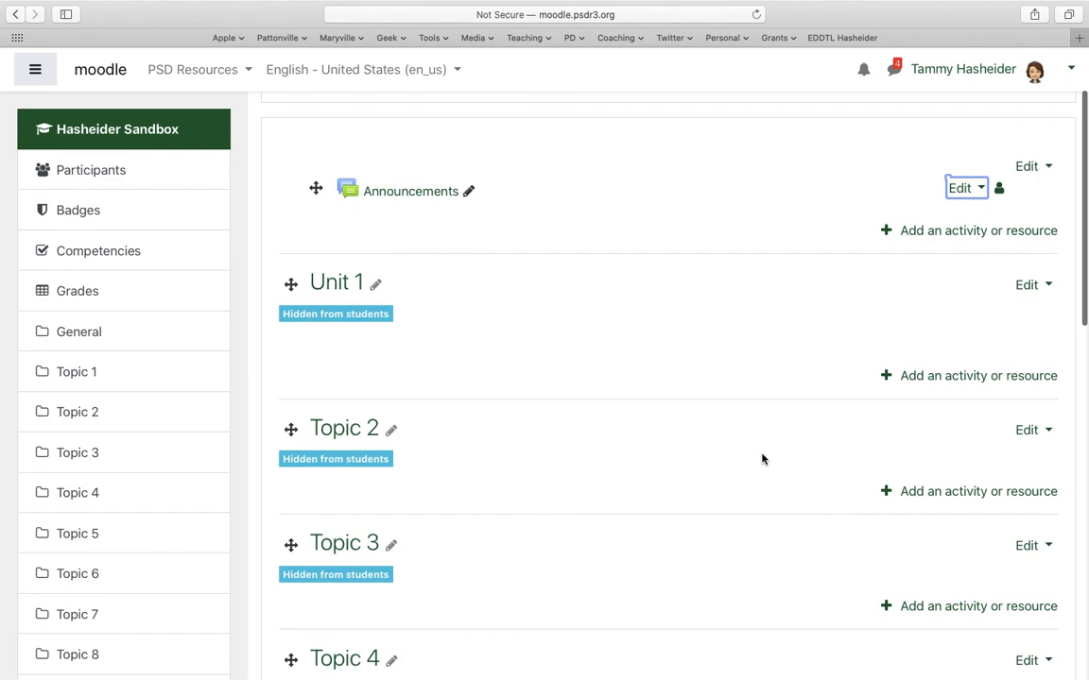
left_click(1028, 285)
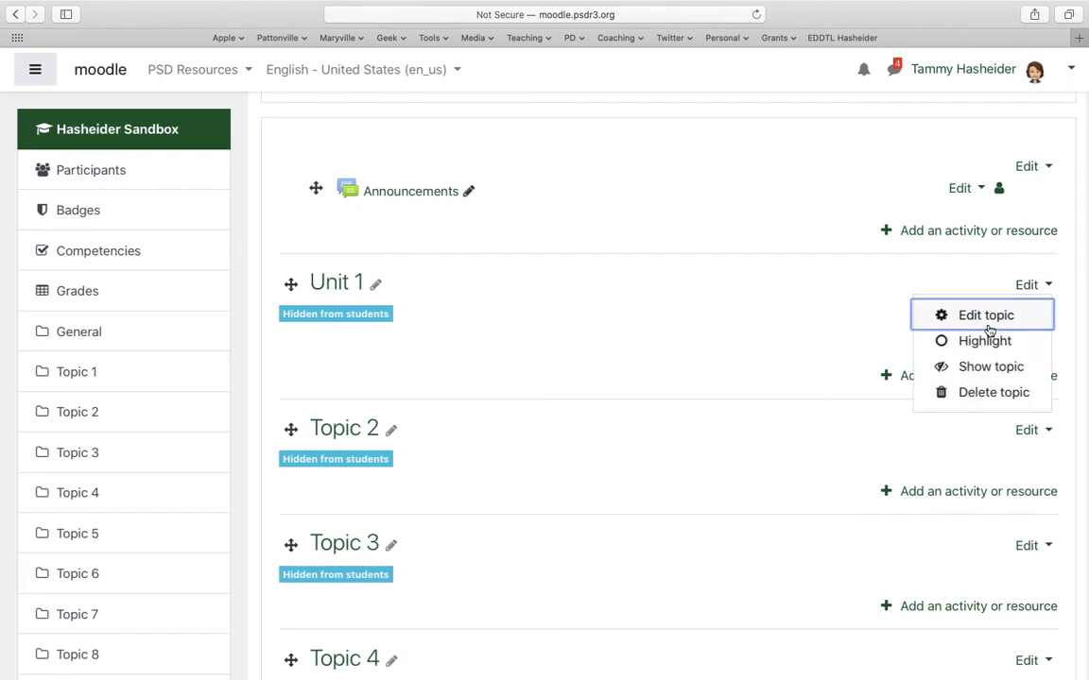
left_click(991, 368)
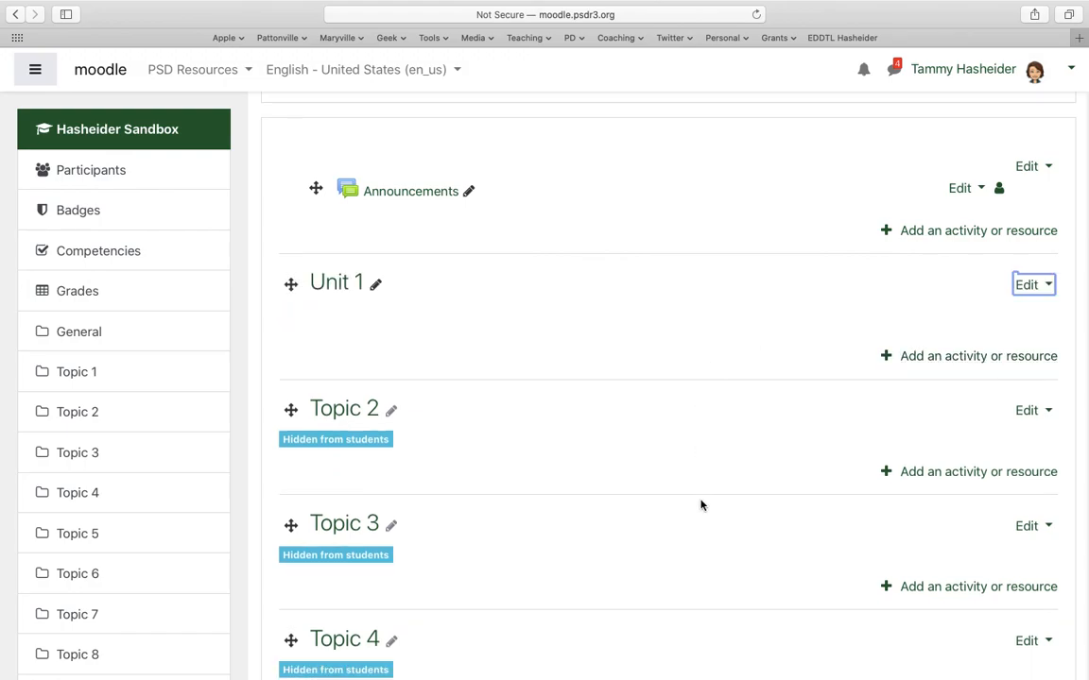
- Preview the course page in the Student role, and return to the normal role
scroll(700, 505, "up", 2)
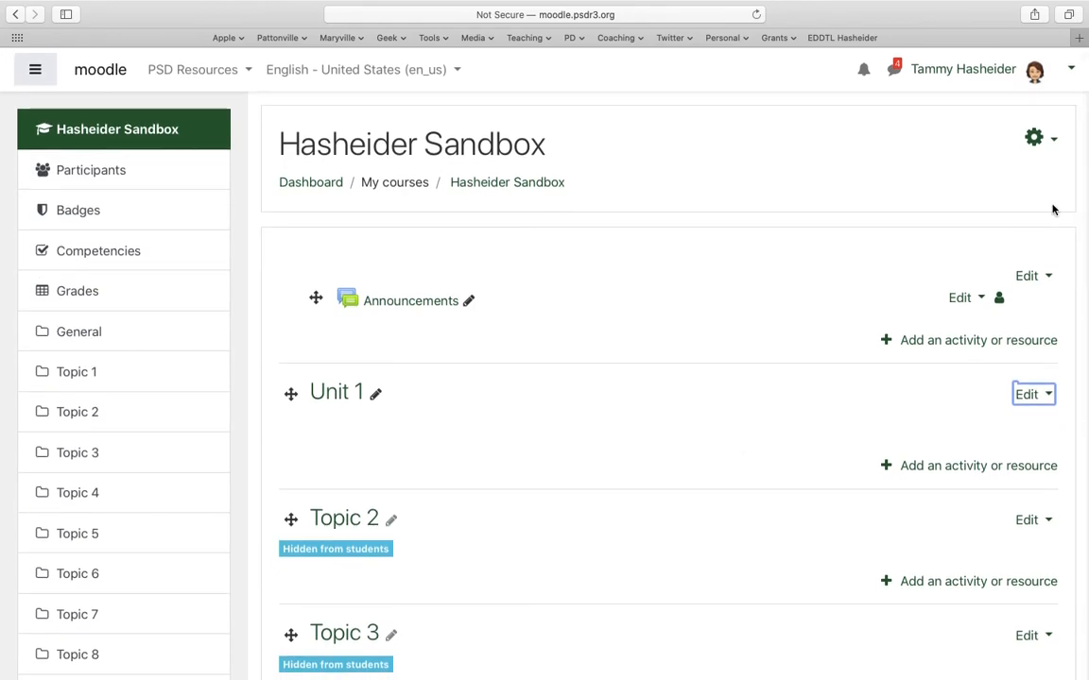
left_click(1072, 72)
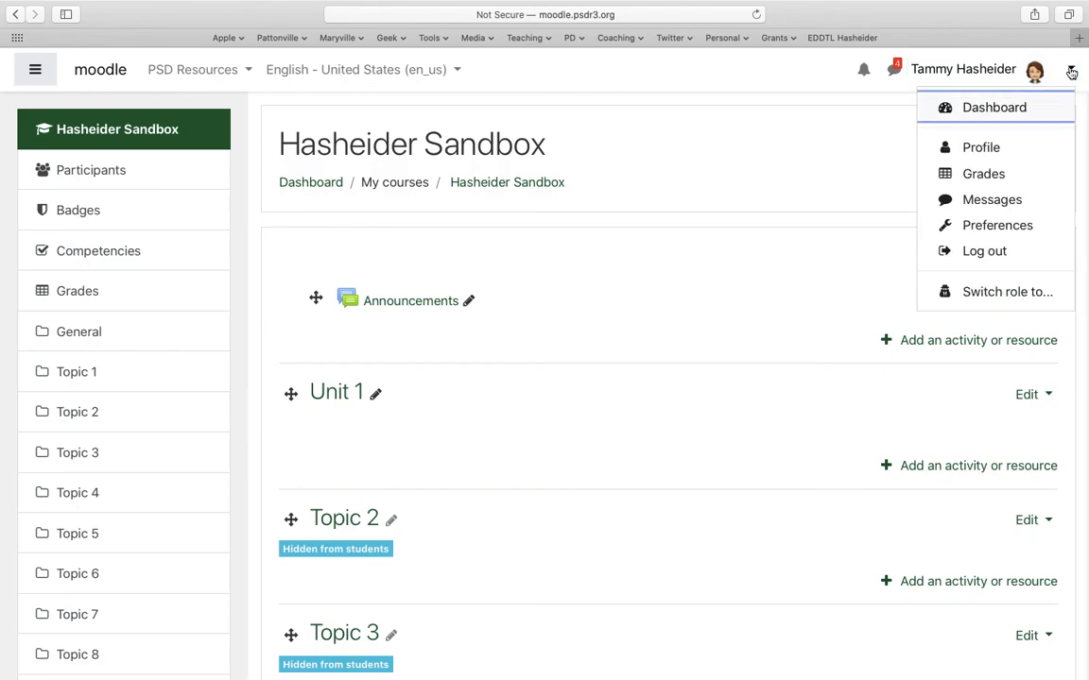
left_click(999, 295)
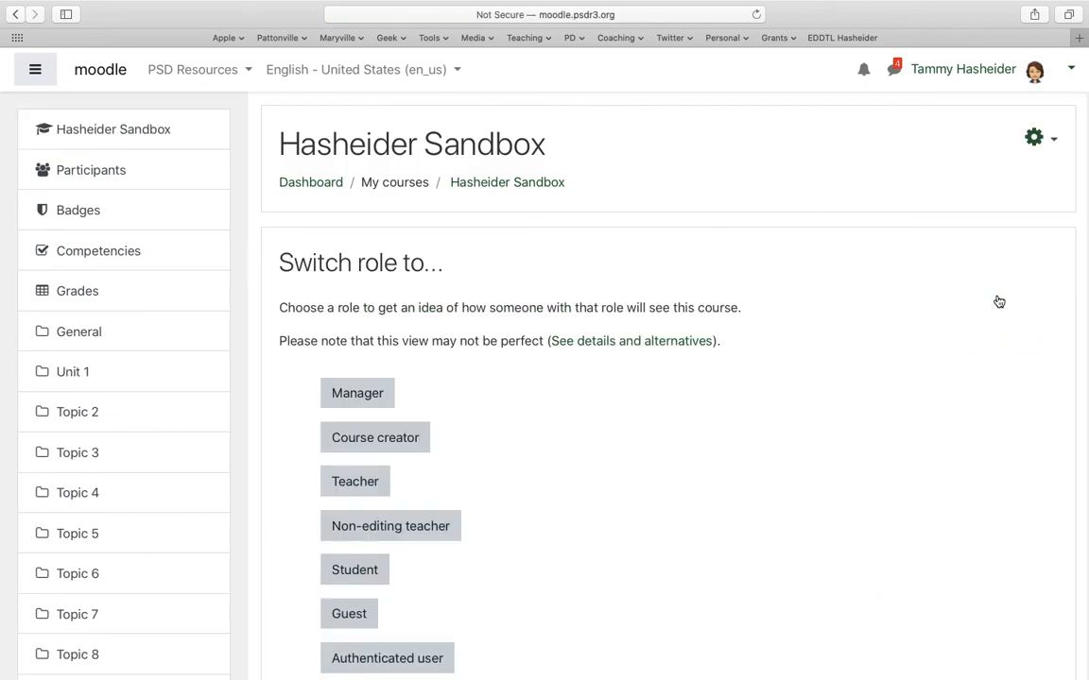
left_click(369, 570)
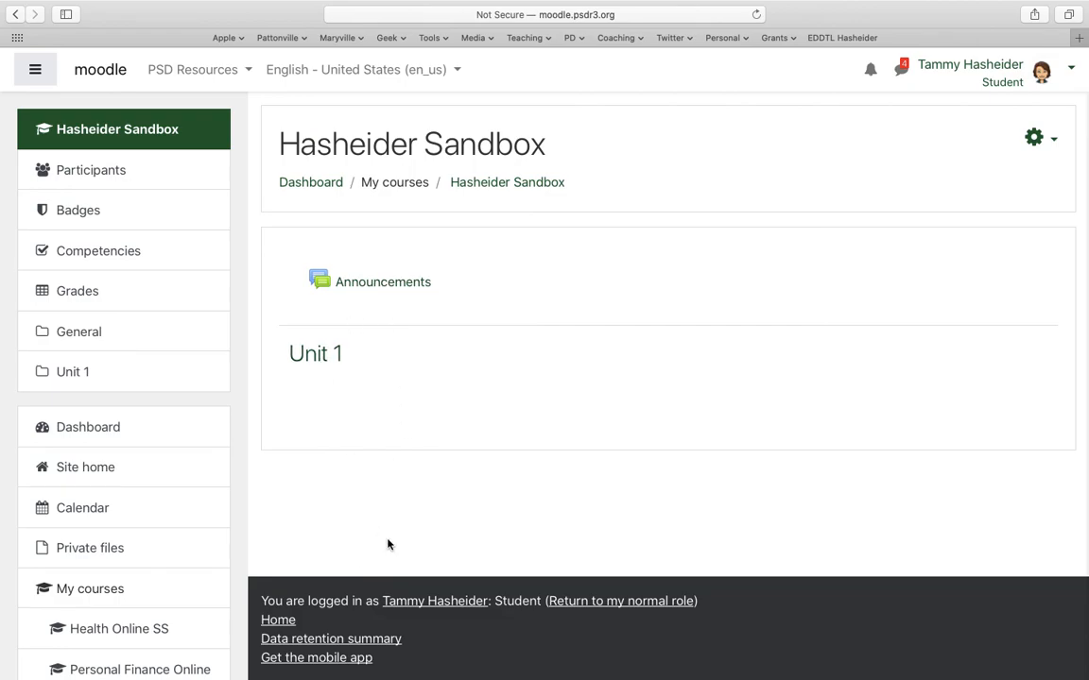
left_click(1043, 74)
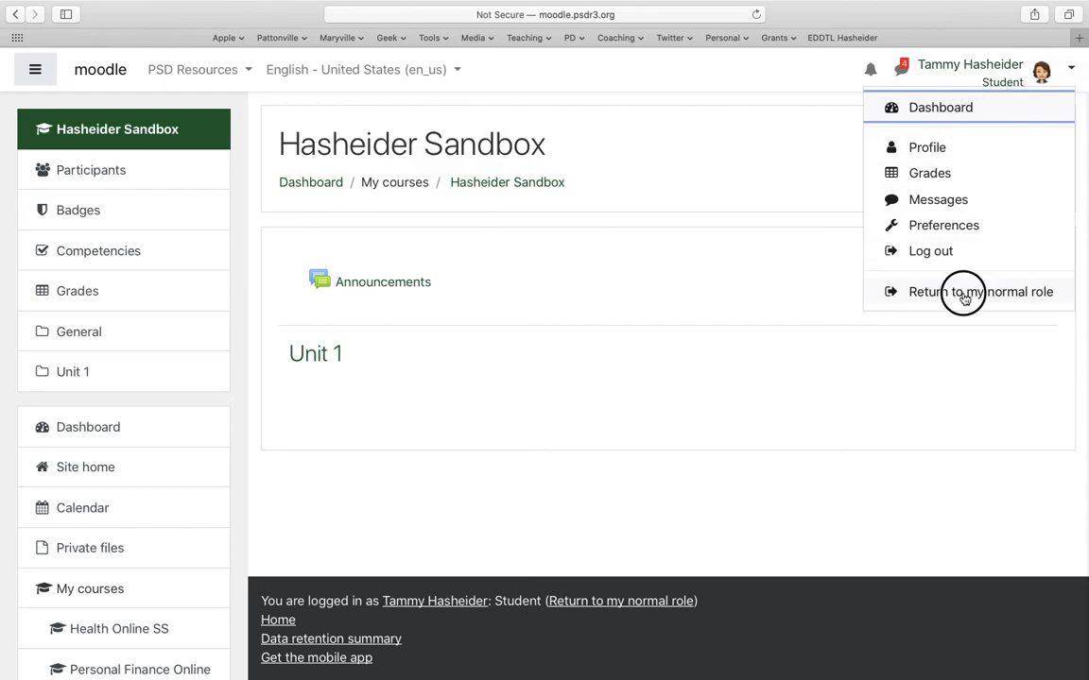
left_click(897, 294)
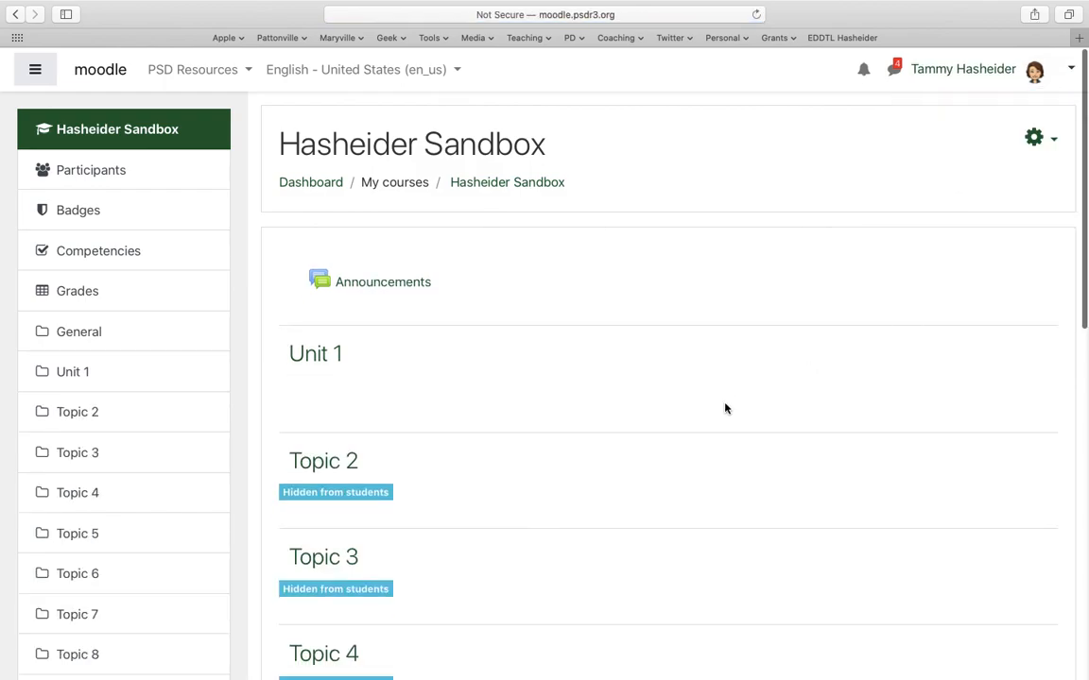